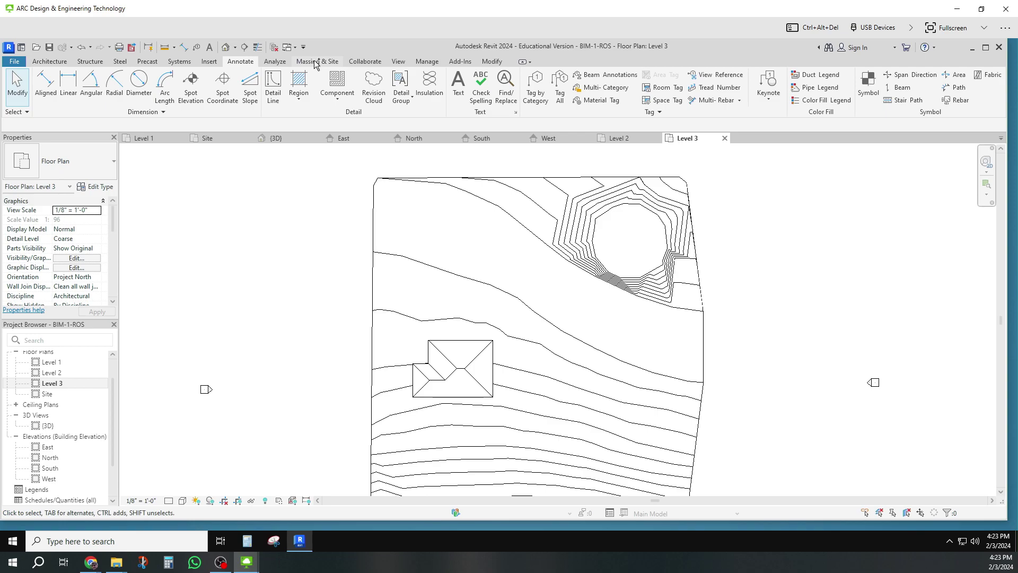
Start a site component with RPC Tree - Deciduous Red Ash - 25' as the type
left_click(316, 63)
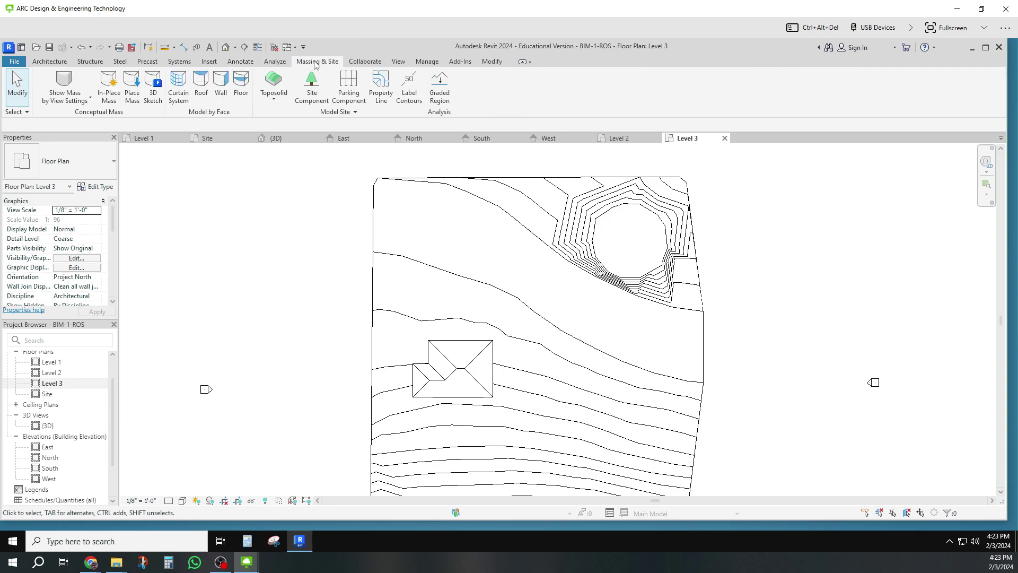
left_click(313, 87)
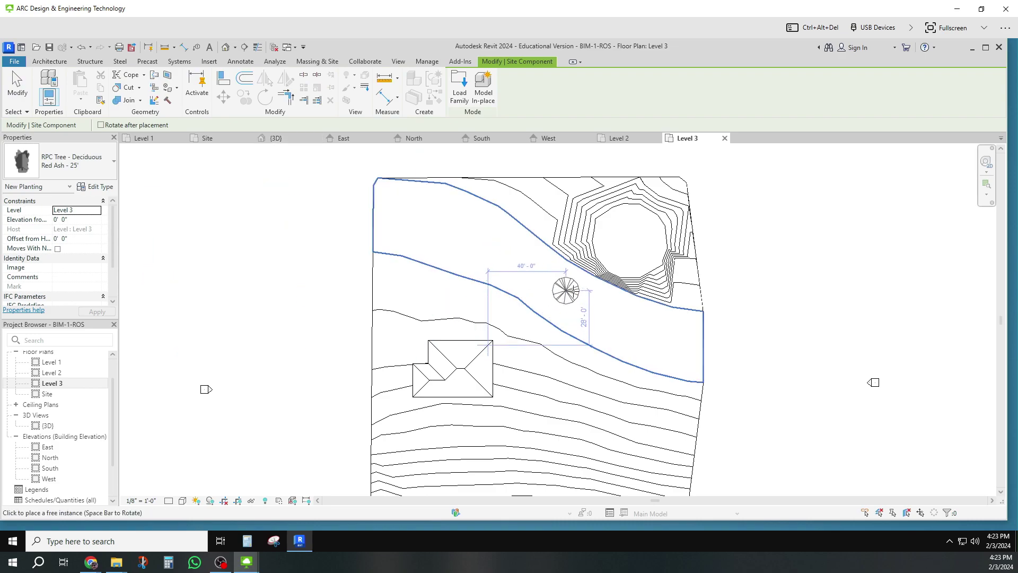
scroll(573, 288, "up", 1)
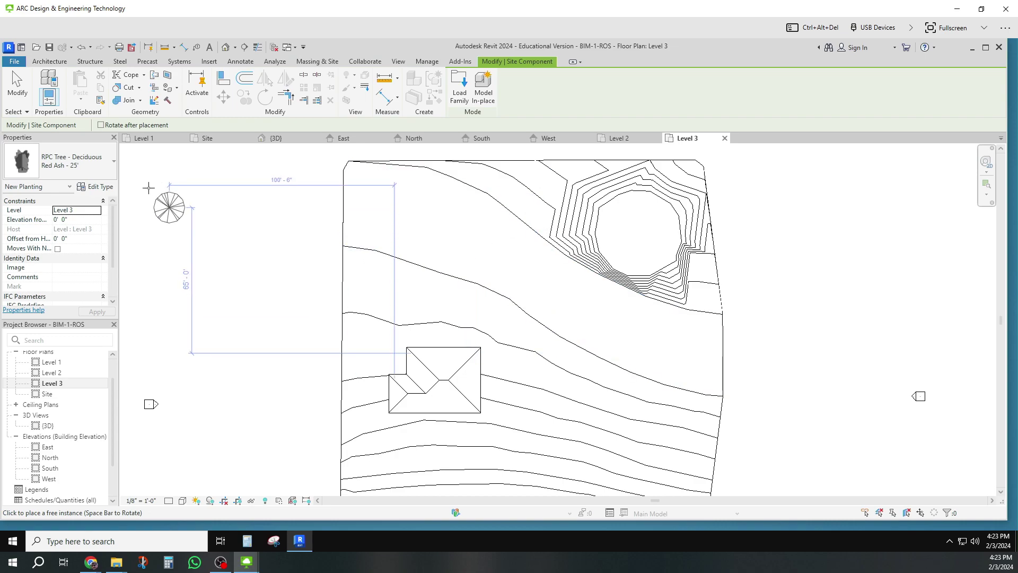
left_click(117, 164)
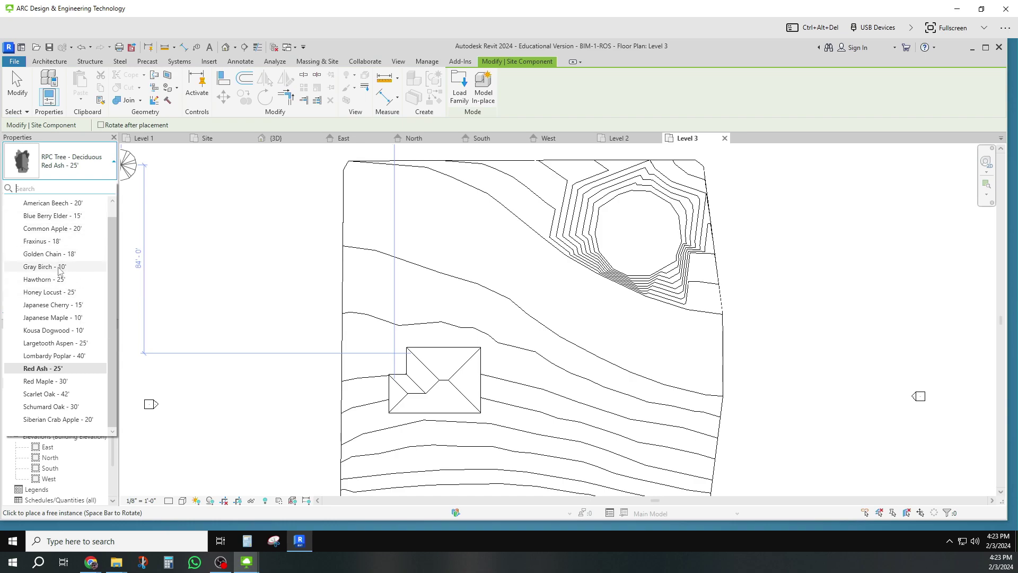
left_click_drag(111, 245, 113, 227)
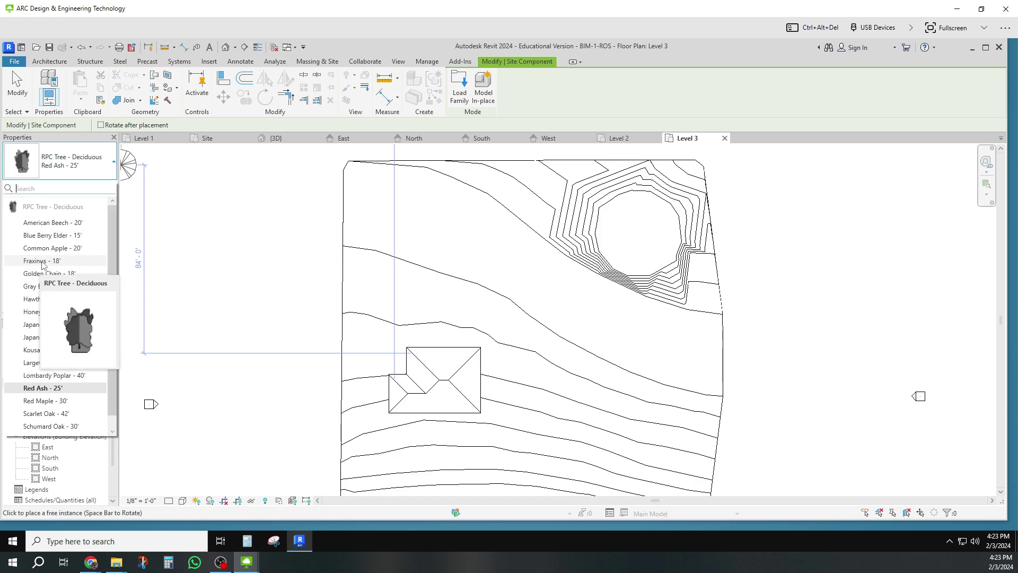
left_click(51, 389)
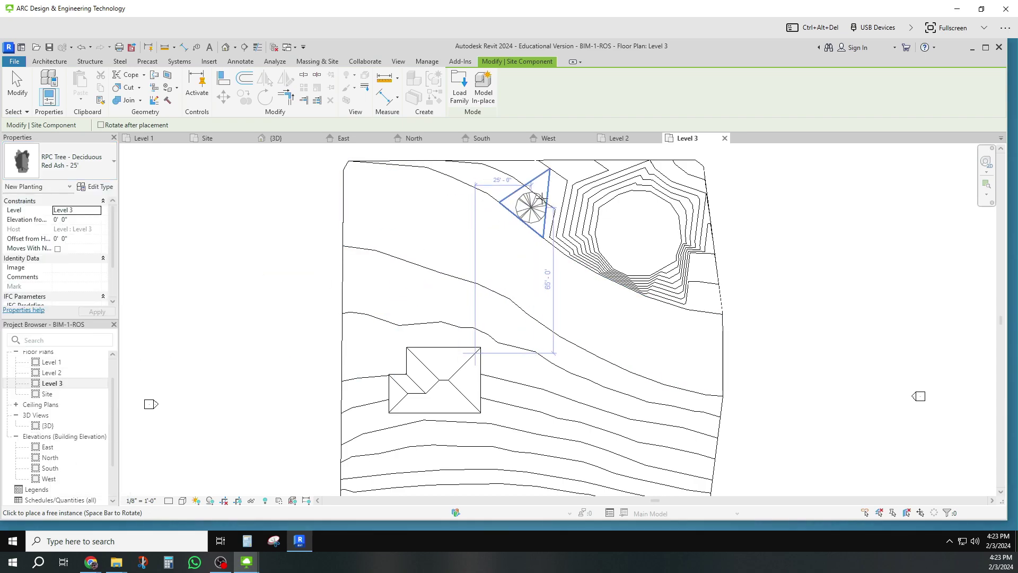
Place six Red Ash trees along the pond's edge and slopes
left_click(542, 190)
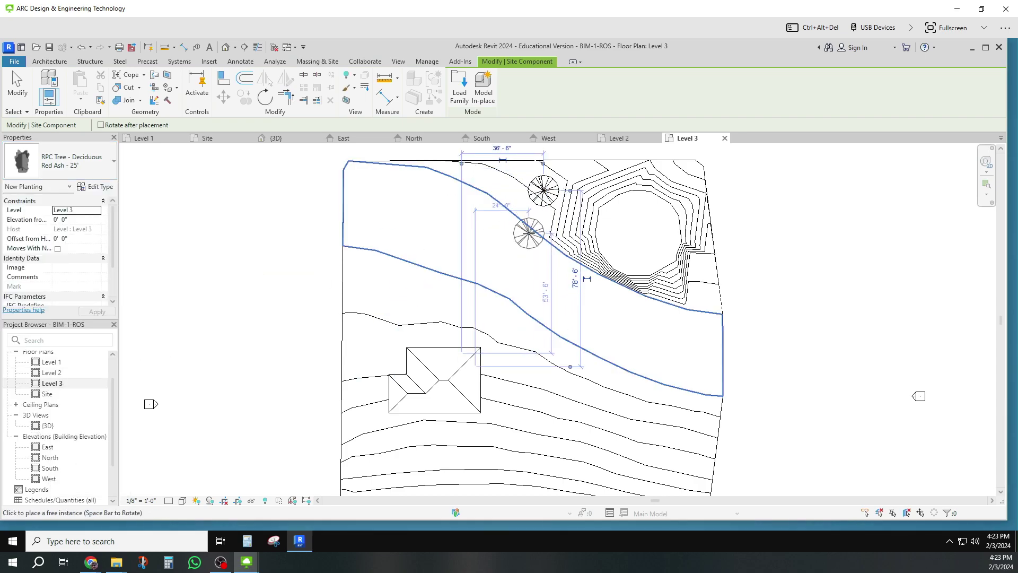
left_click(528, 233)
left_click(596, 298)
left_click(566, 272)
left_click(677, 338)
left_click(706, 292)
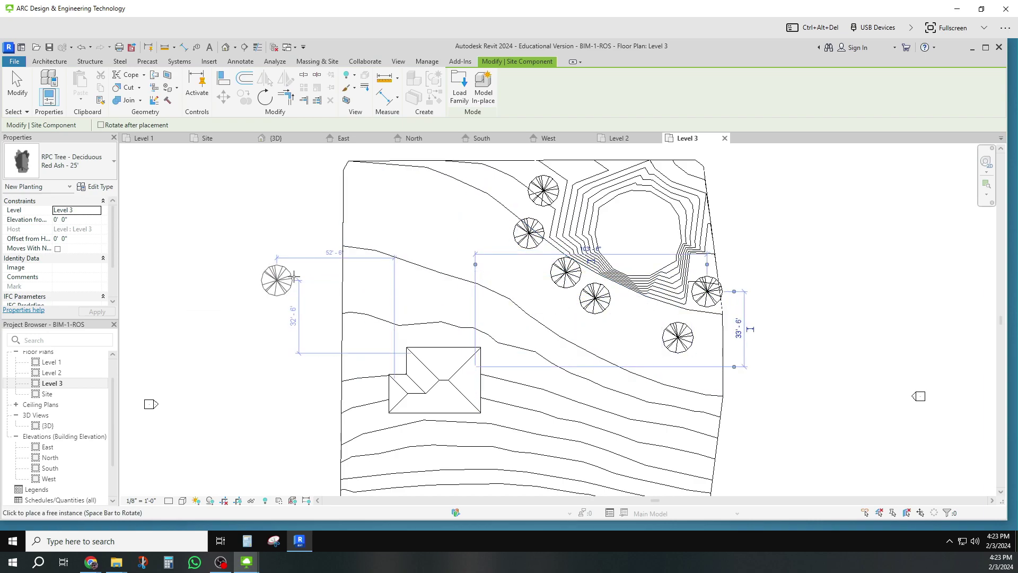
Load RPC Shrub.rfa from the Planting folder into the project
left_click(459, 90)
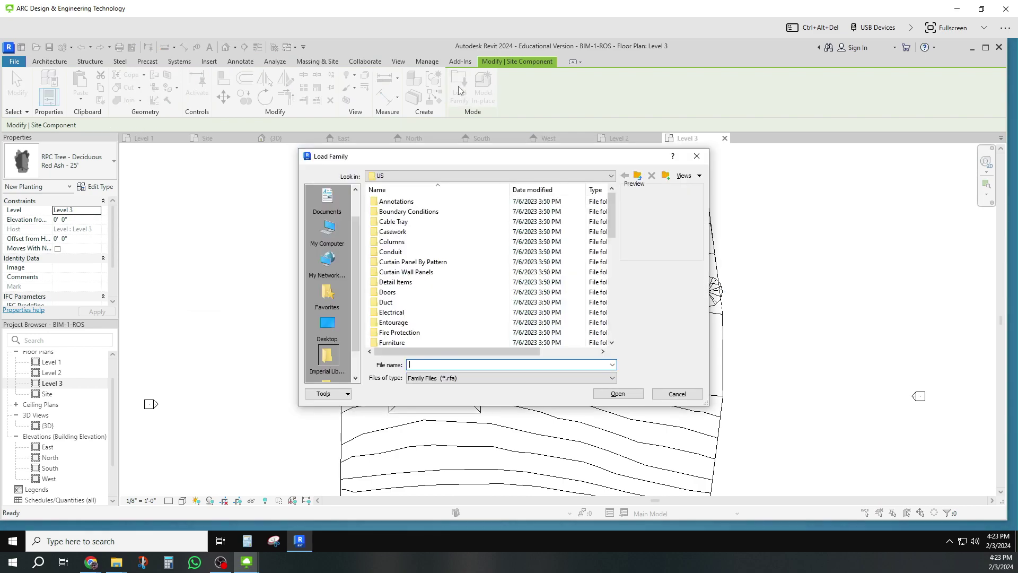
scroll(433, 243, "down", 2)
scroll(433, 244, "down", 1)
scroll(432, 271, "down", 1)
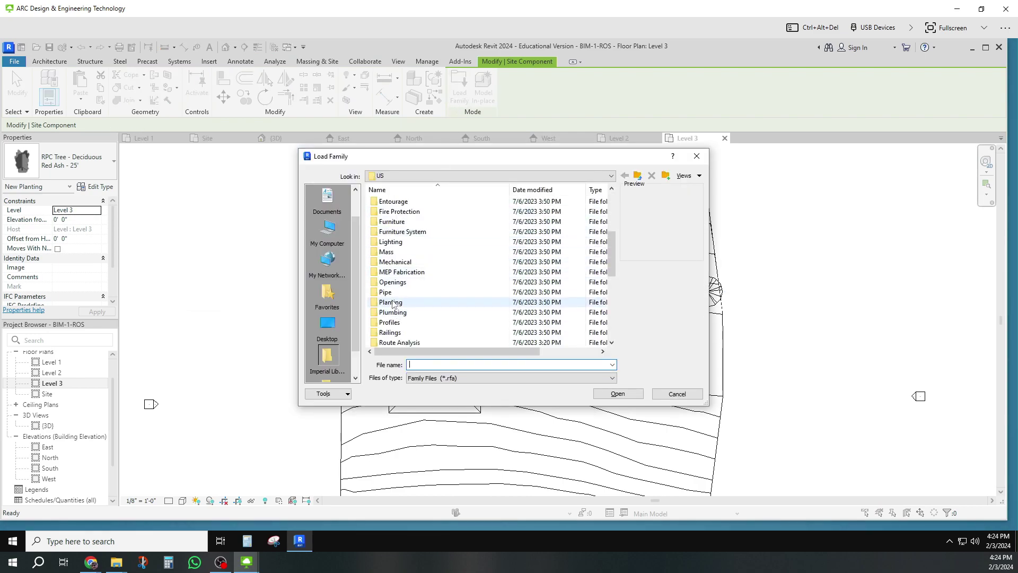
left_click(392, 303)
double_click(393, 304)
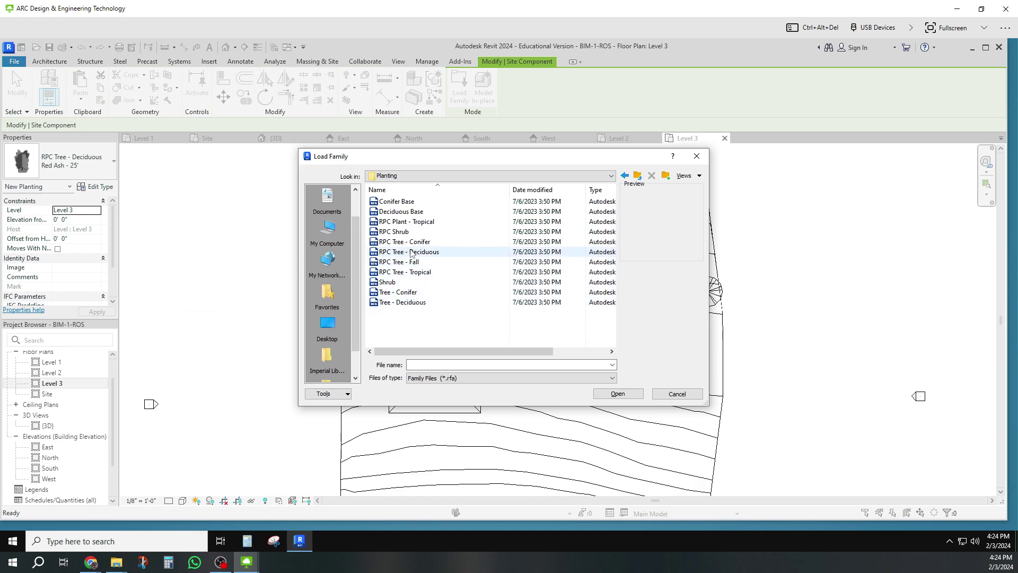
mouse_move(395, 231)
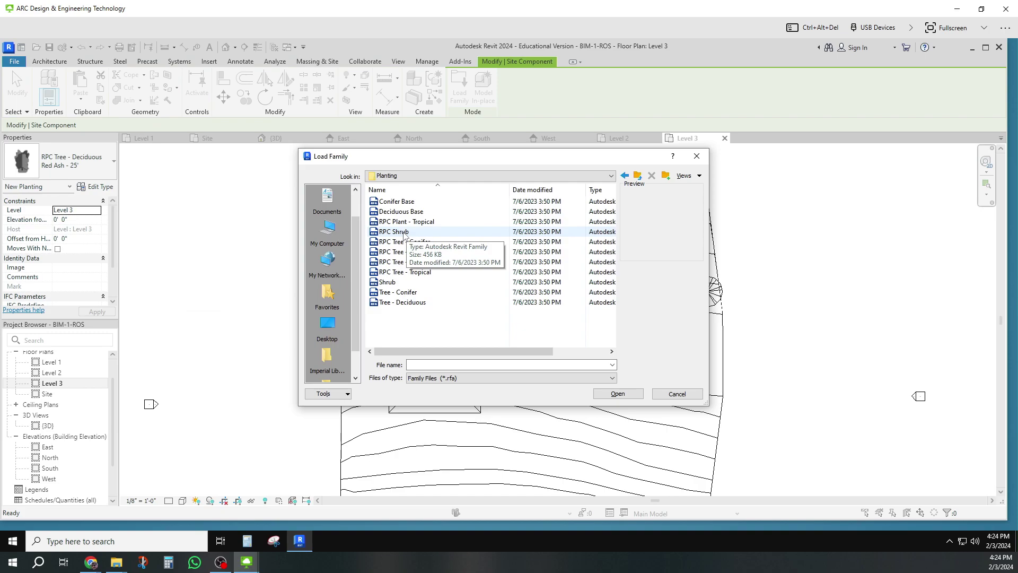
left_click(405, 235)
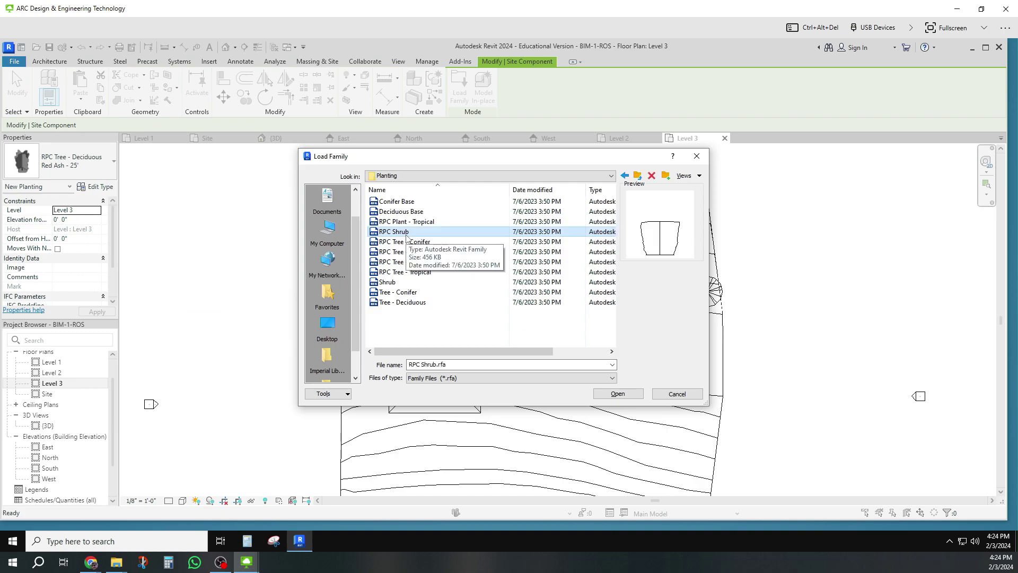
left_click(618, 394)
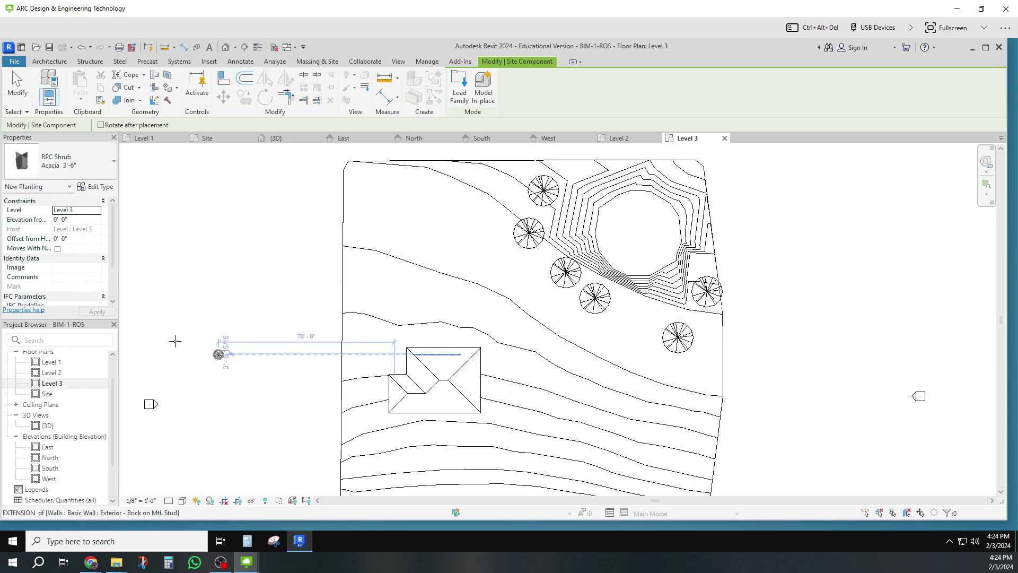
Show the RPC Shrub type list in the Properties type selector
left_click(114, 162)
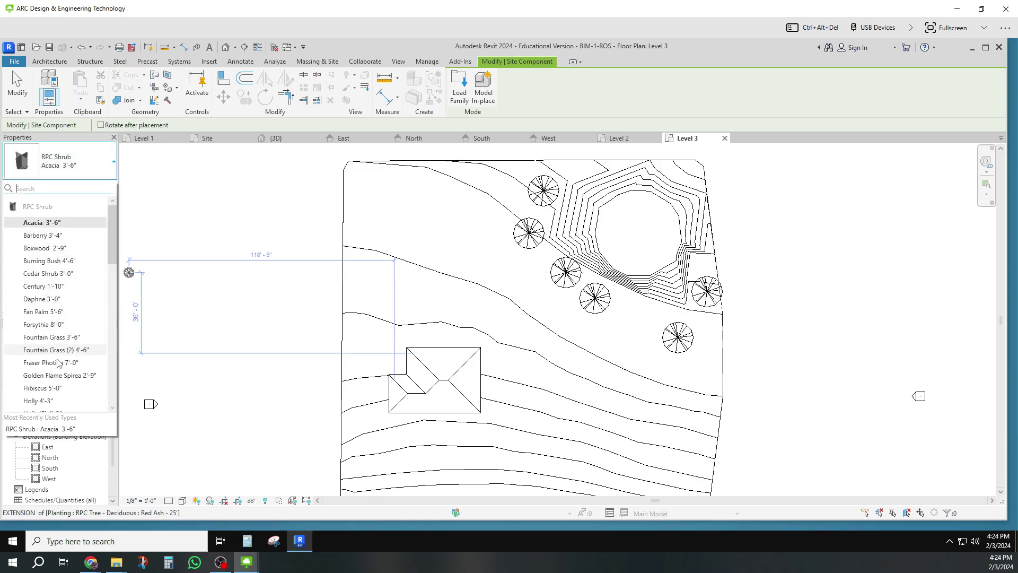
scroll(117, 275, "down", 1)
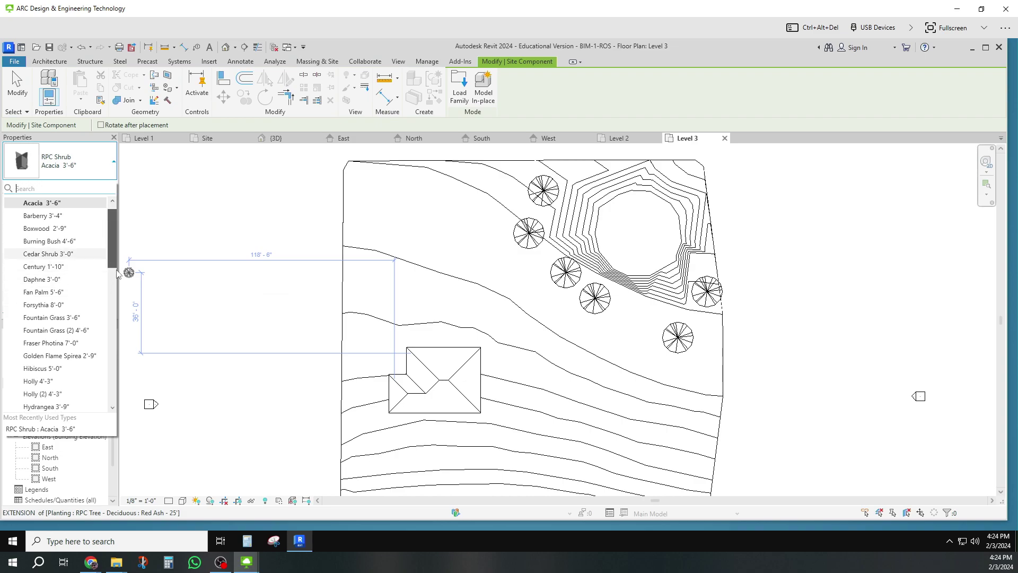
left_click_drag(117, 275, 117, 320)
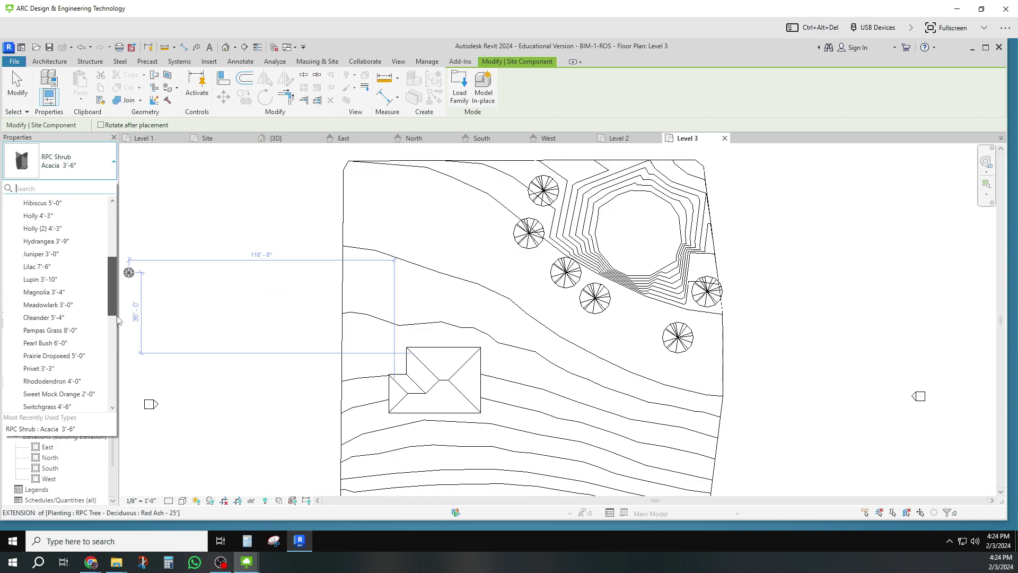
scroll(116, 320, "down", 2)
mouse_move(117, 320)
left_mouse_down()
mouse_move(117, 339)
mouse_move(124, 244)
left_mouse_up()
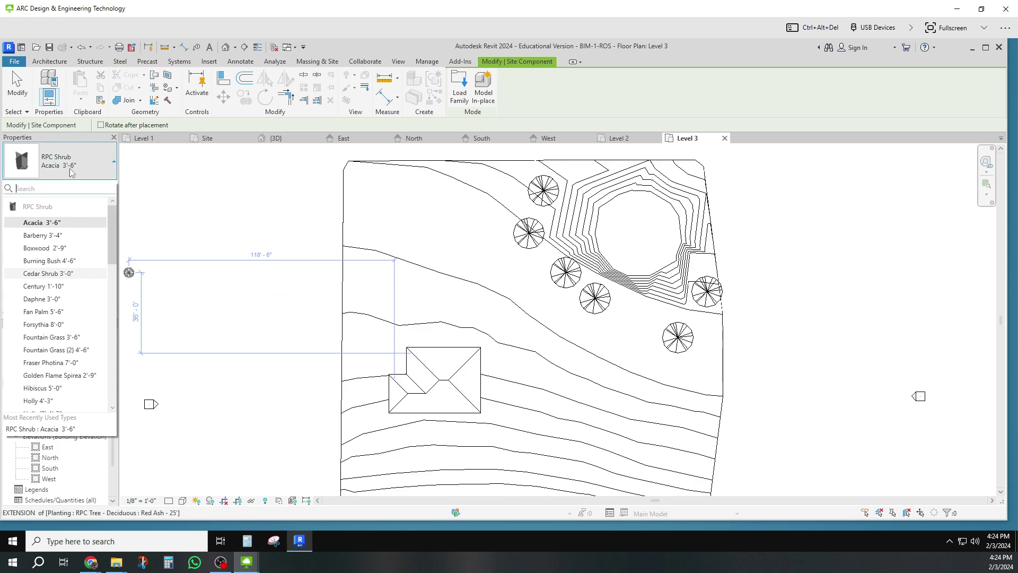
Keeping Acacia 3'-6", place seven shrubs at the left edge and across the pond floor
left_click(385, 253)
scroll(600, 246, "up", 1)
scroll(600, 246, "up", 2)
left_click(602, 221)
left_click(734, 288)
left_click(758, 213)
left_click(676, 162)
left_click(632, 198)
left_click(692, 230)
left_click(585, 235)
Add seven Acacia shrubs on the pond's inner and lower slopes and right edge
left_click(507, 237)
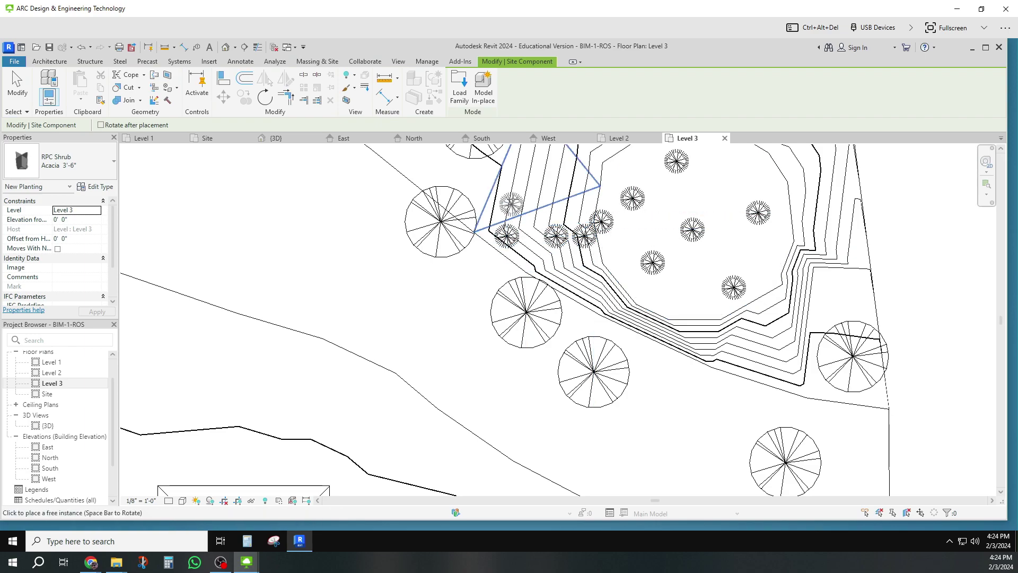
left_click(512, 192)
left_click(556, 182)
left_click(602, 287)
left_click(734, 330)
left_click(776, 306)
left_click(797, 235)
Place more shrubs along the rim and left slope, then exit shrub placement
middle_click_drag(798, 235, 789, 346)
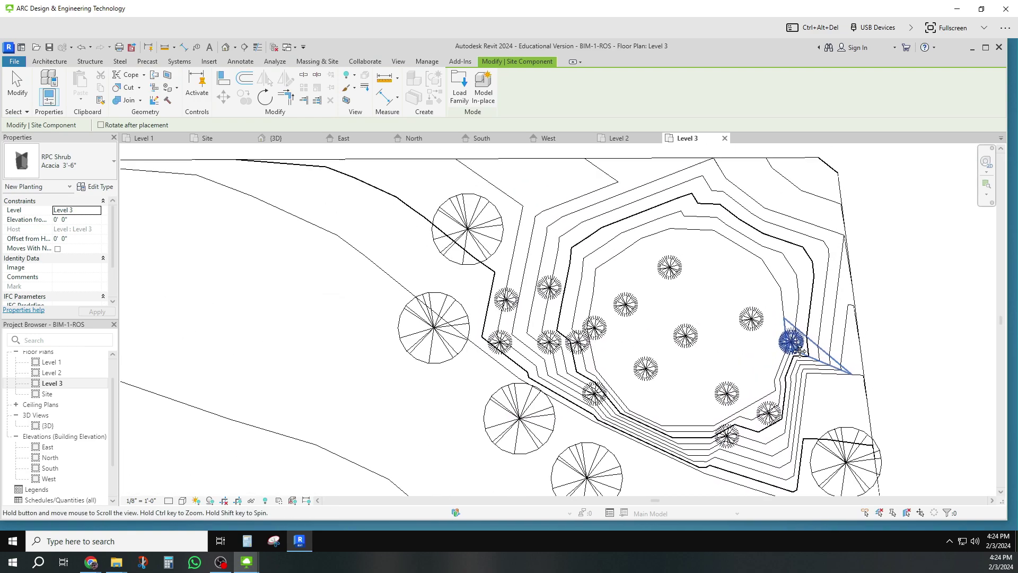
left_click(790, 243)
left_click(711, 220)
left_click(658, 206)
left_click(618, 233)
left_click(578, 238)
left_click(576, 268)
scroll(577, 293, "down", 3)
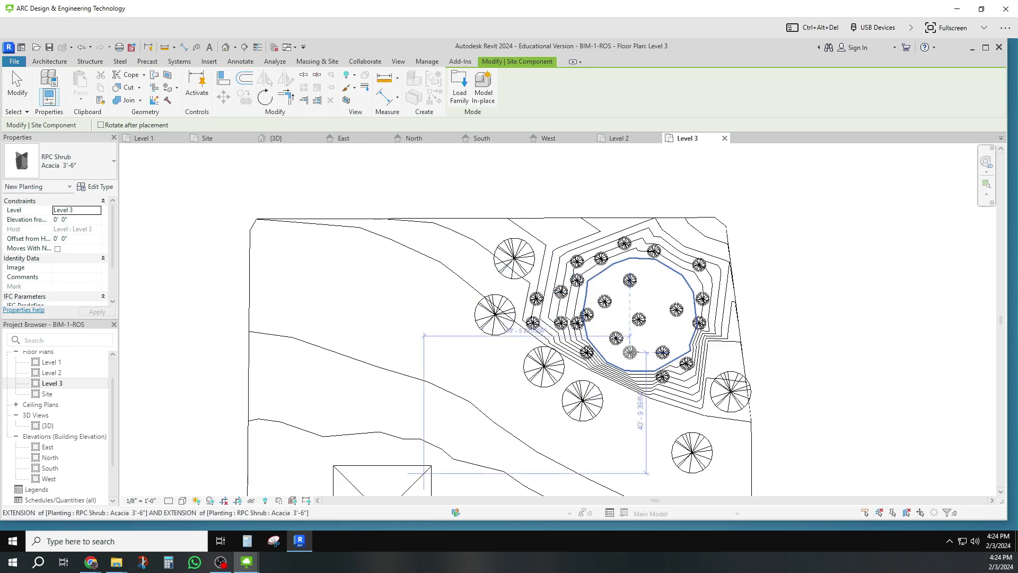
left_click(629, 353)
key("Escape")
key("Escape")
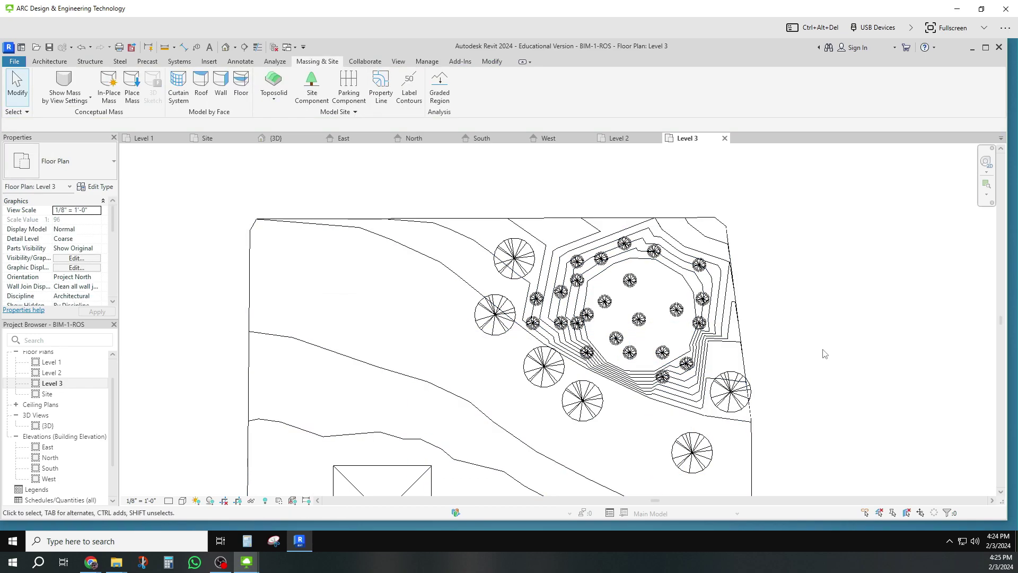
scroll(825, 362, "down", 2)
scroll(819, 408, "down", 1)
middle_click_drag(823, 416, 697, 346)
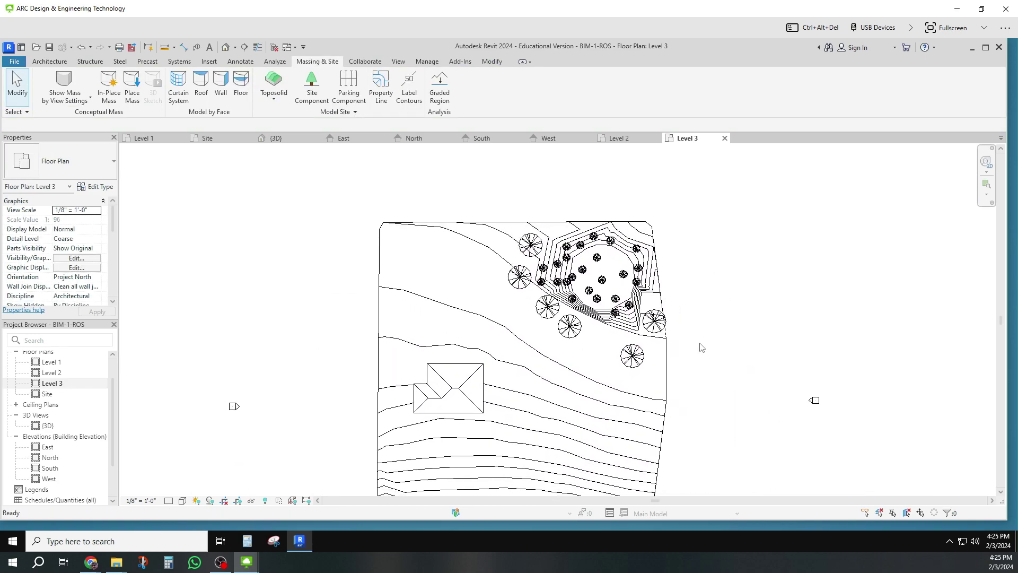
left_click(318, 101)
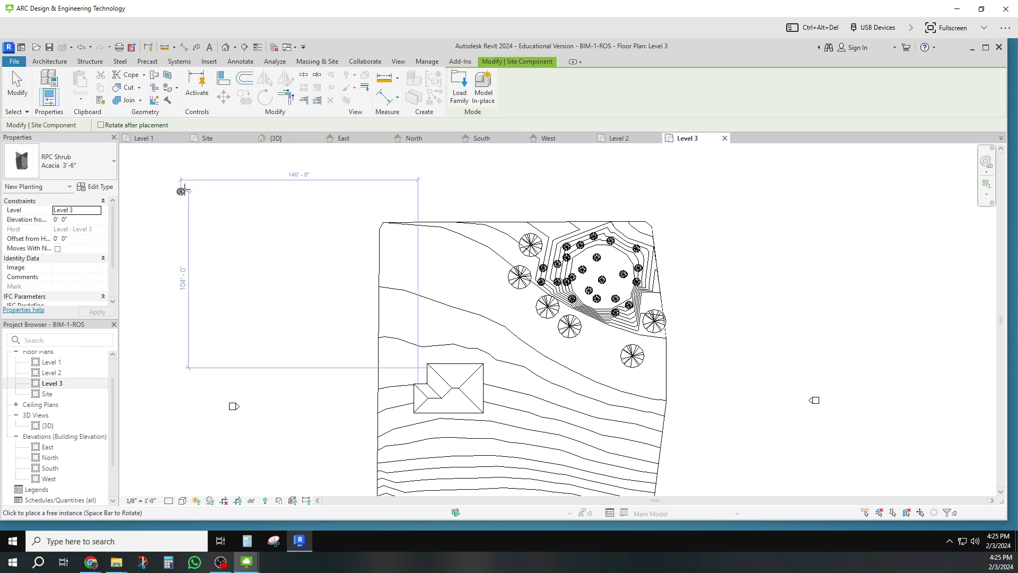
key("Escape")
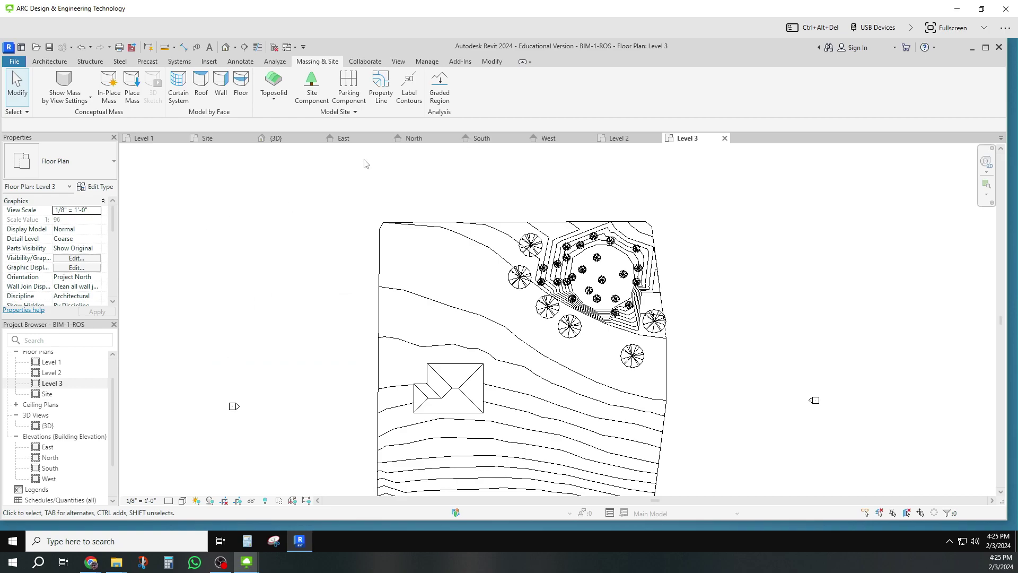
Place a perspective camera at the plan's top-right corner, aimed at the house
left_click(403, 67)
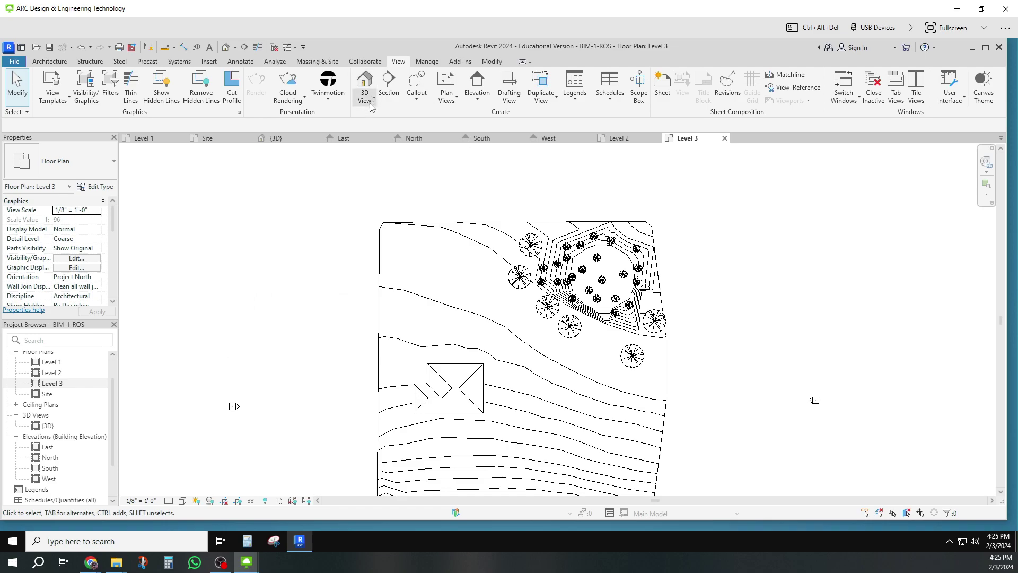
left_click(372, 103)
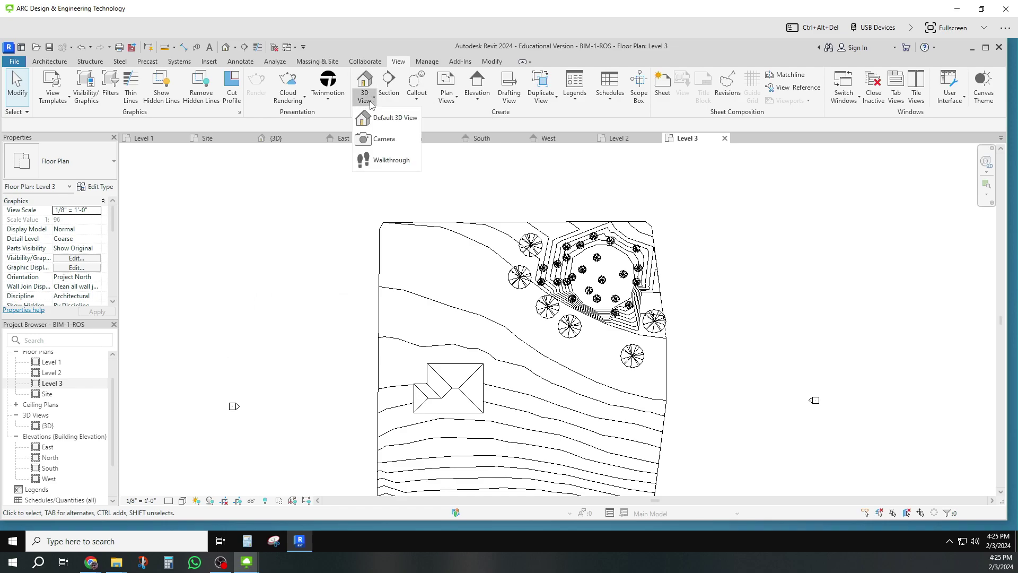
left_click(382, 143)
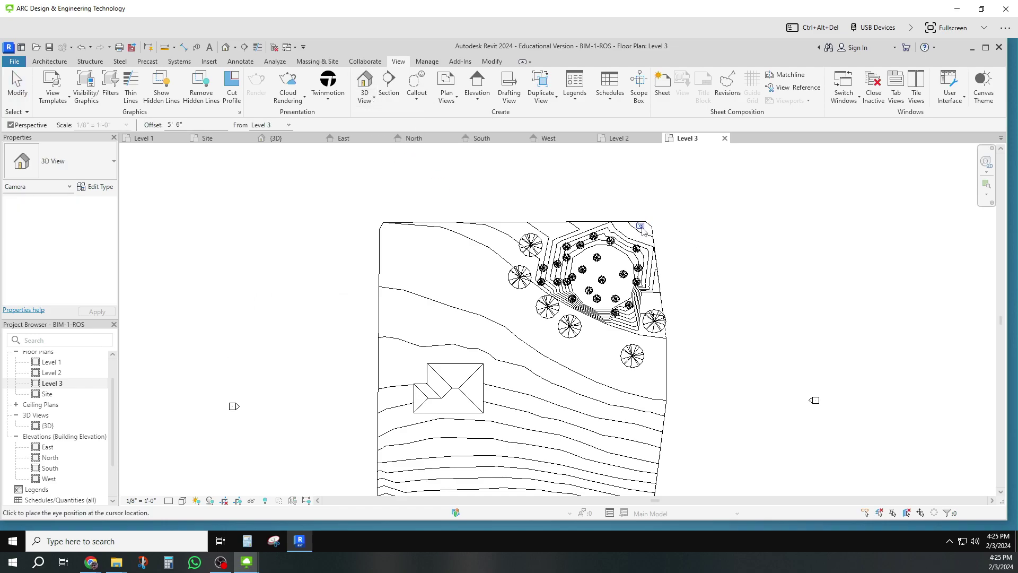
left_click(643, 228)
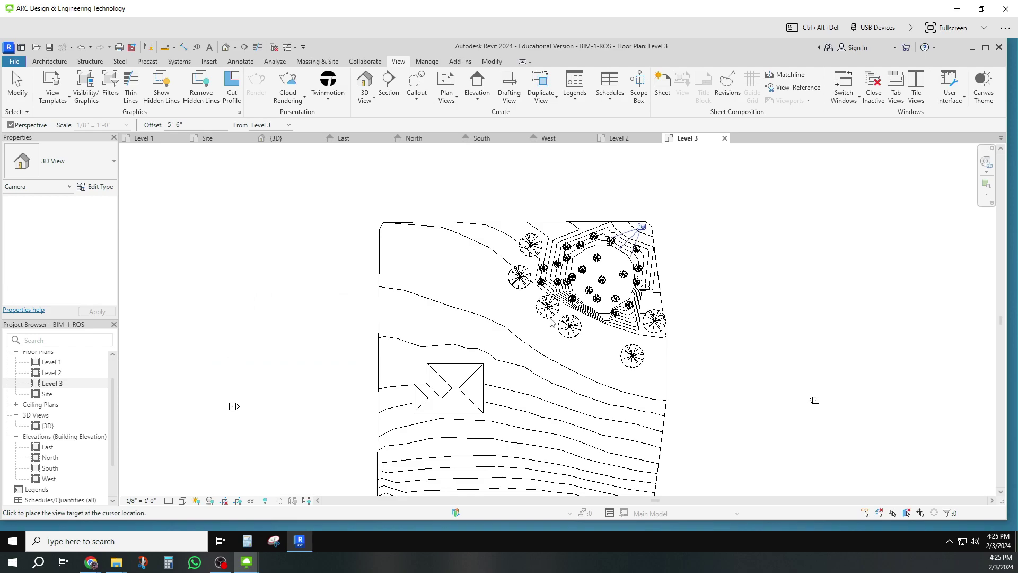
left_click(463, 388)
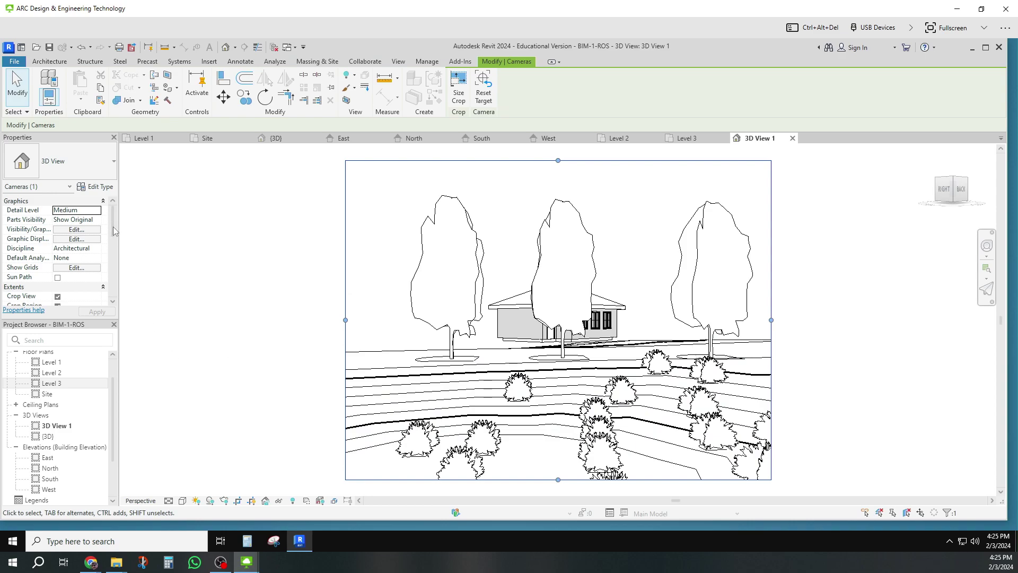
left_click_drag(114, 230, 114, 276)
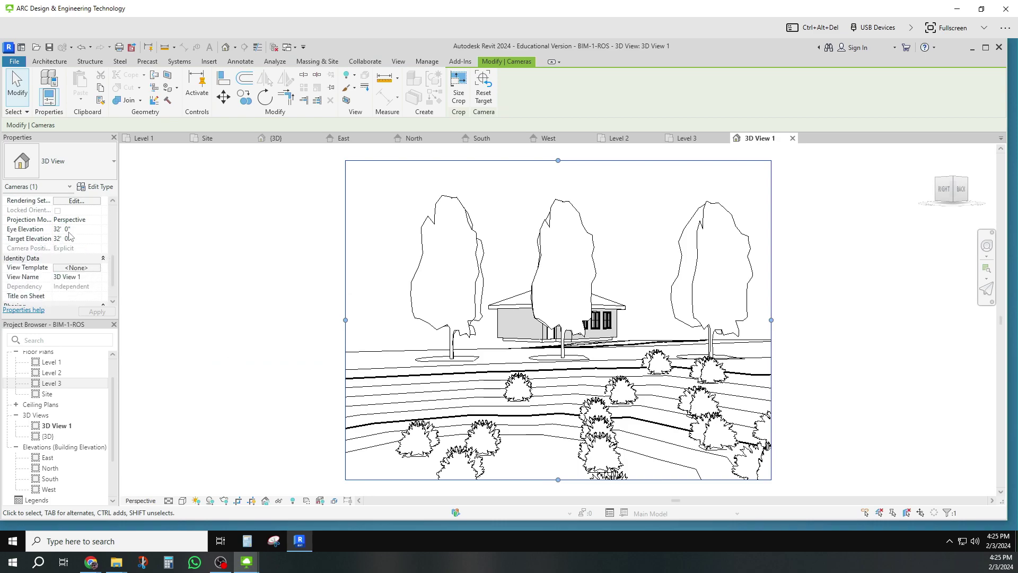